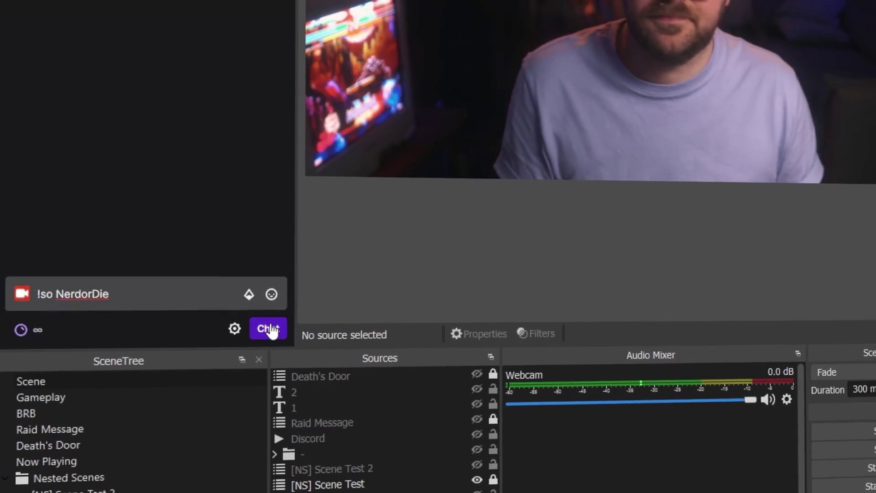
Step: Send the !so shoutout command to chat, then review the Voice Control log and command list
click(269, 329)
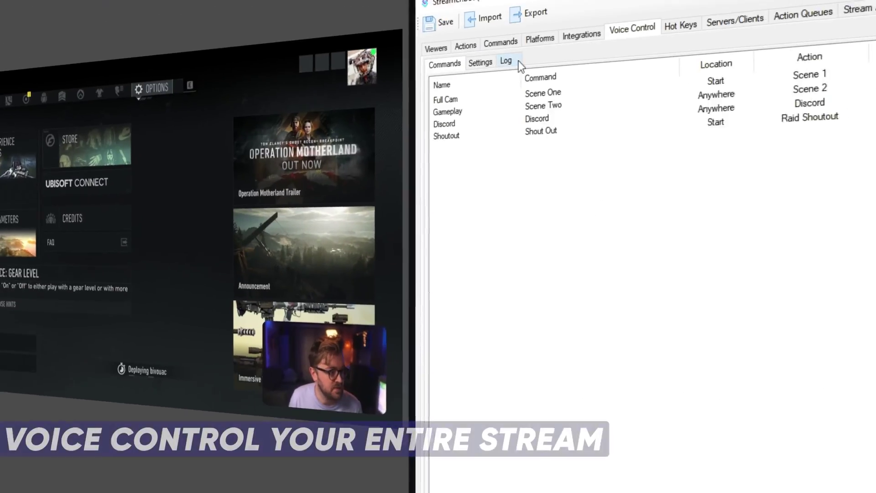
click(499, 65)
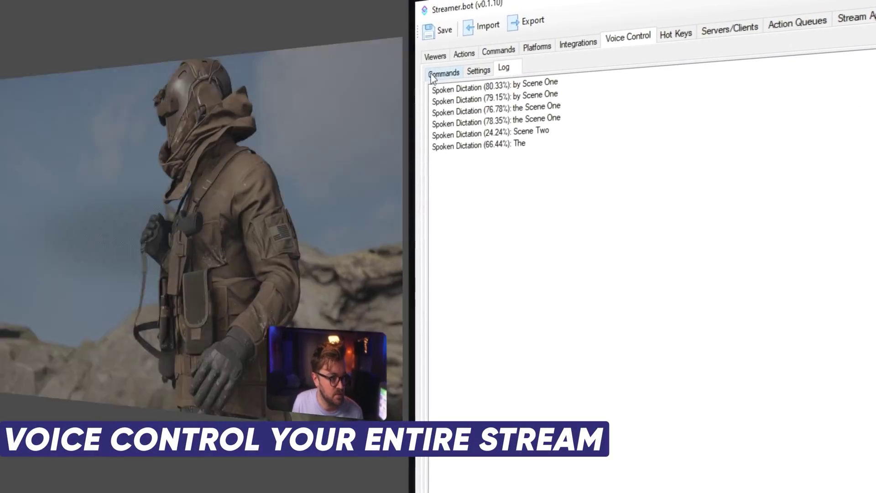
click(437, 71)
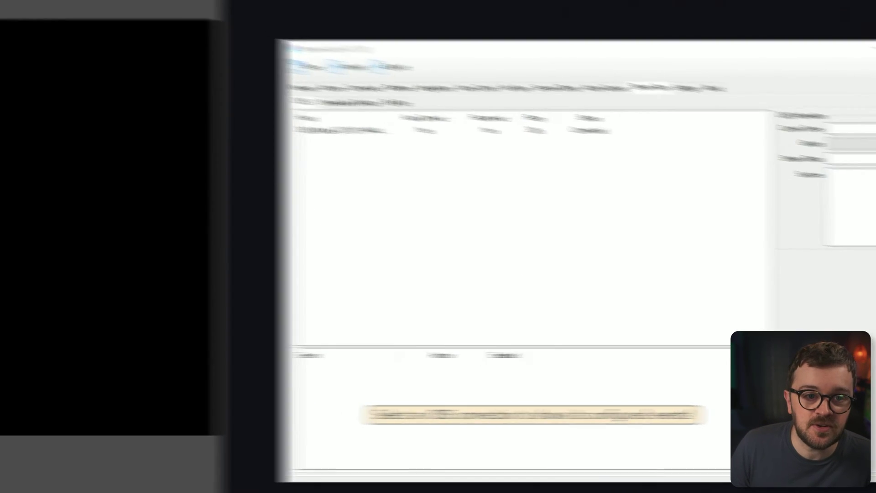
Step: Confirm the OBS WebSockets server is enabled on port 4444 and apply the settings
click(178, 20)
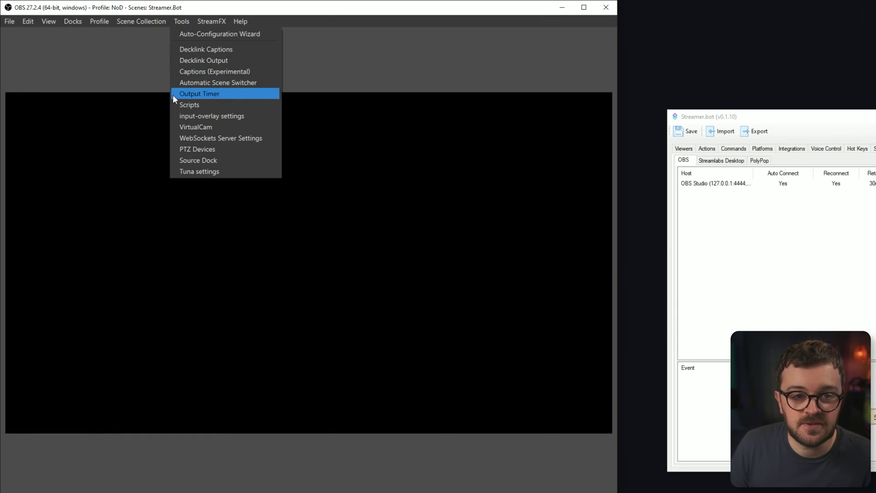
click(218, 139)
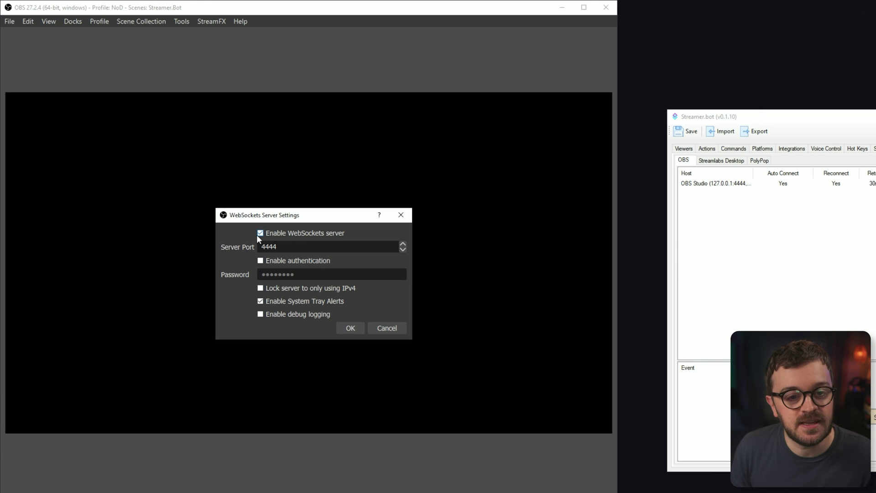
click(355, 330)
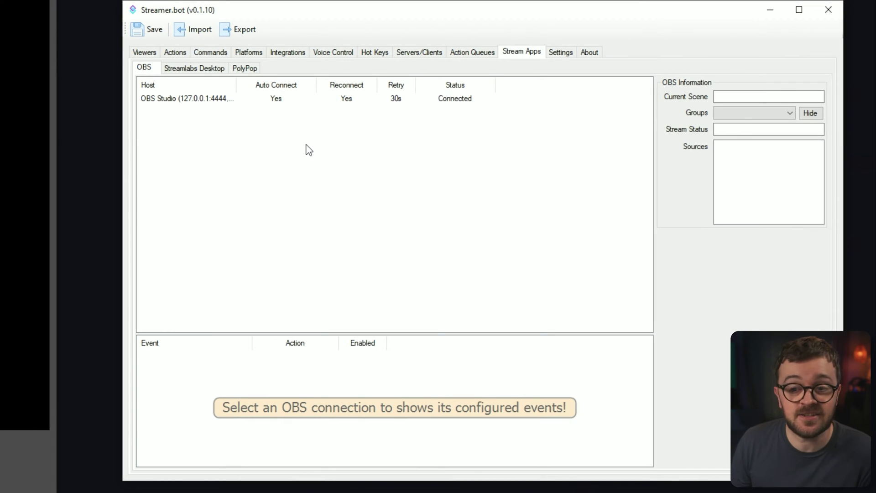
Step: Add an OBS connection named OBS at 127.0.0.1:4444 with reconnect on, and connect it
click(335, 151)
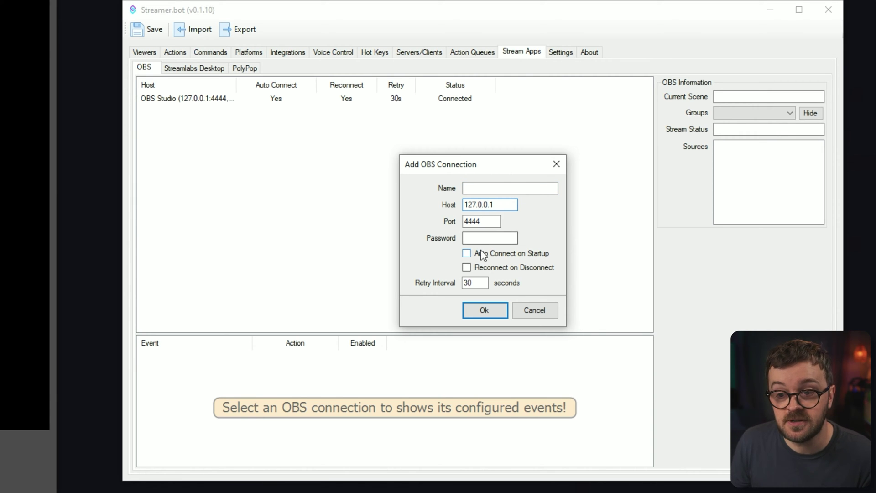
click(467, 268)
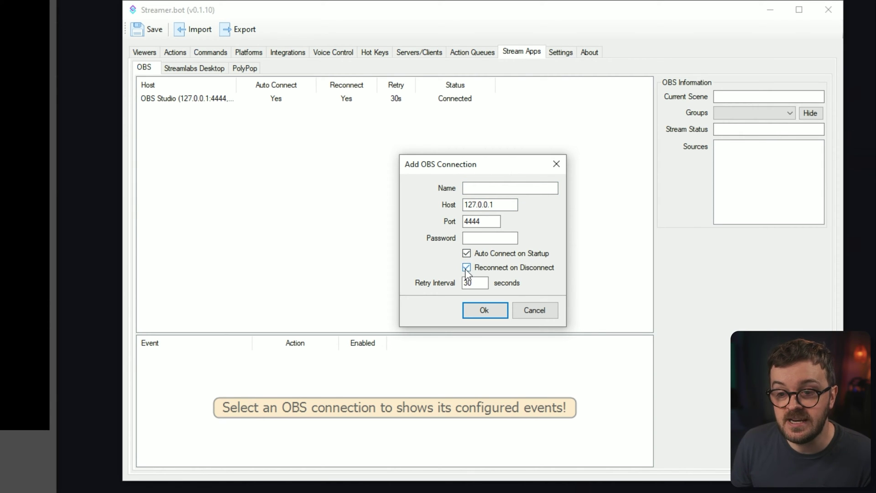
click(494, 311)
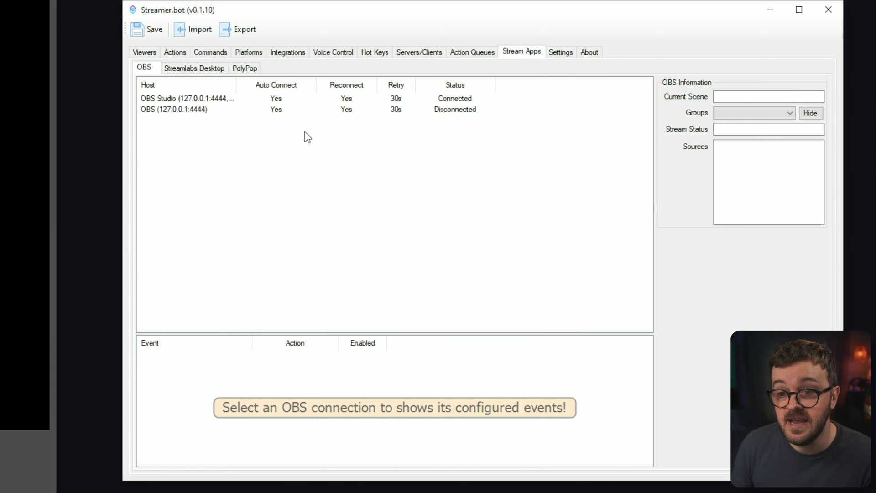
right_click(248, 110)
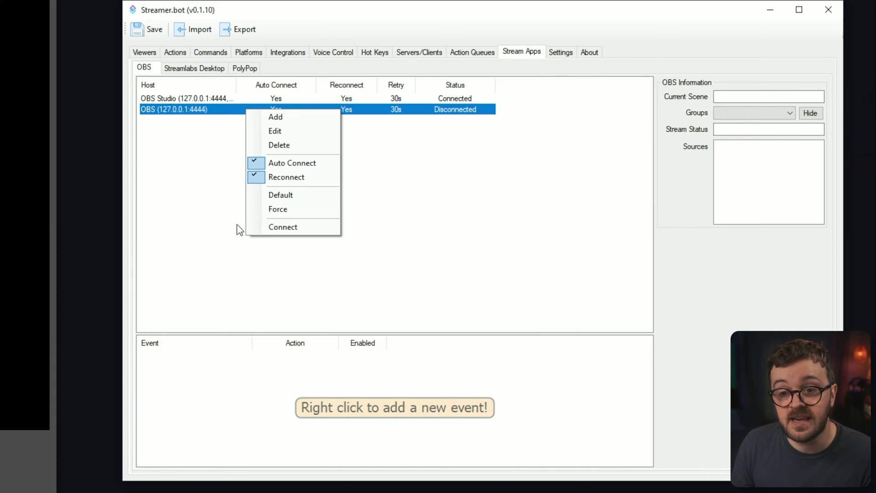
click(276, 228)
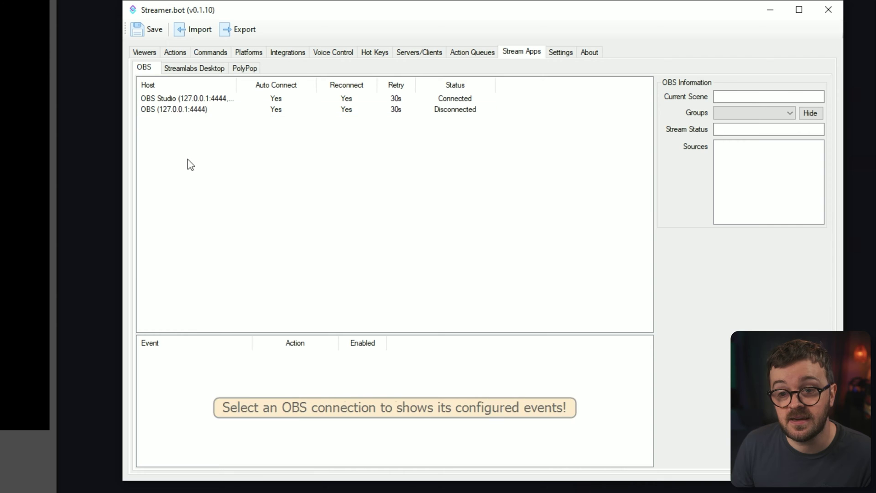
Step: Look over the StreamElements and Streamlabs integration settings
click(281, 52)
click(234, 67)
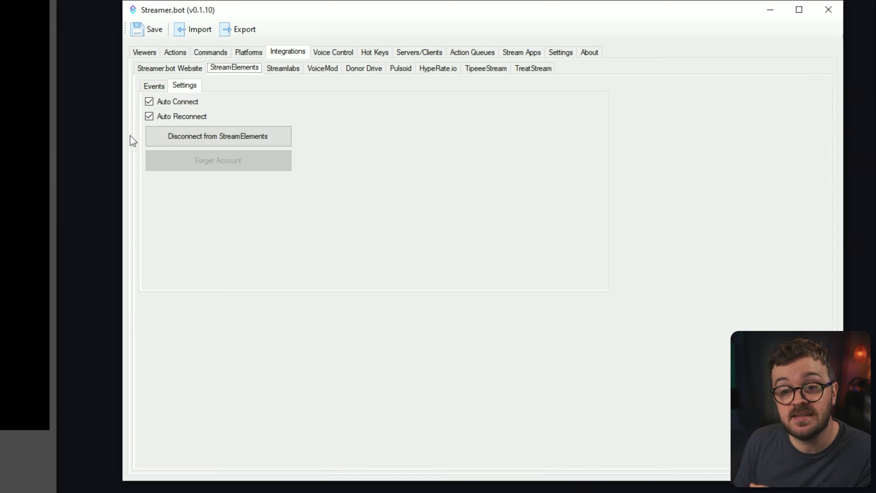
key(Right)
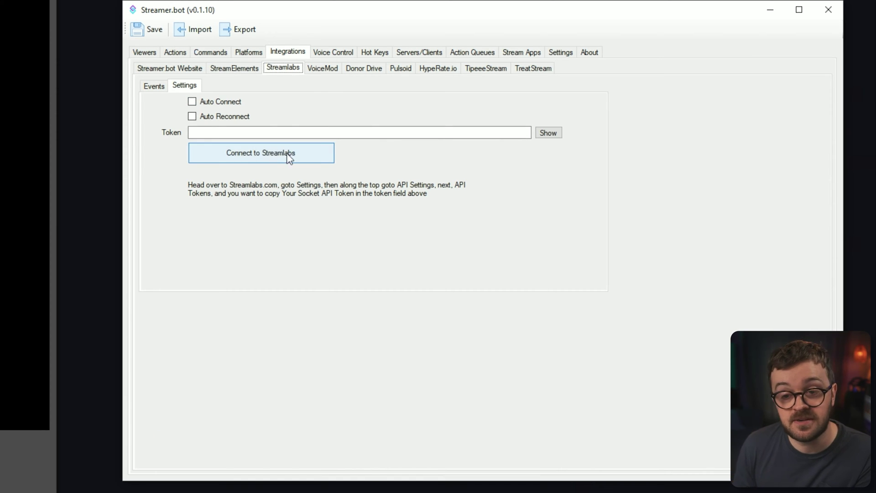
key(Left)
Step: Go to the Twitch account settings and disconnect the broadcaster account
click(250, 54)
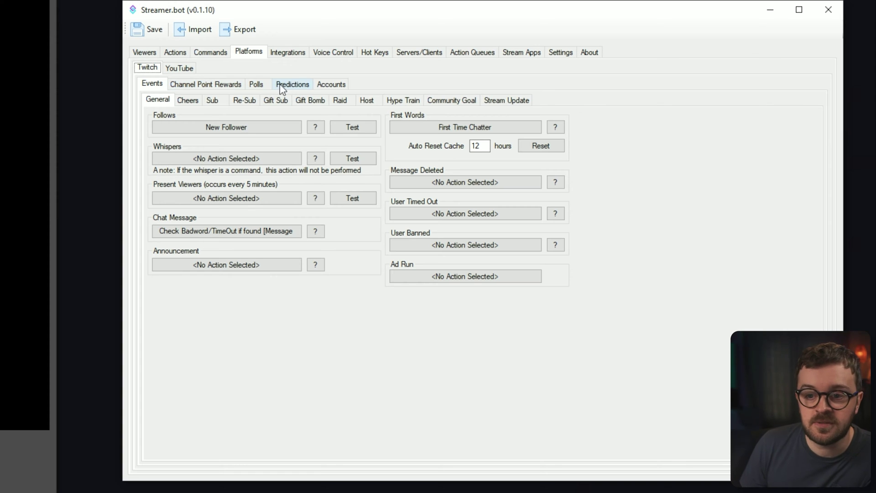
click(333, 85)
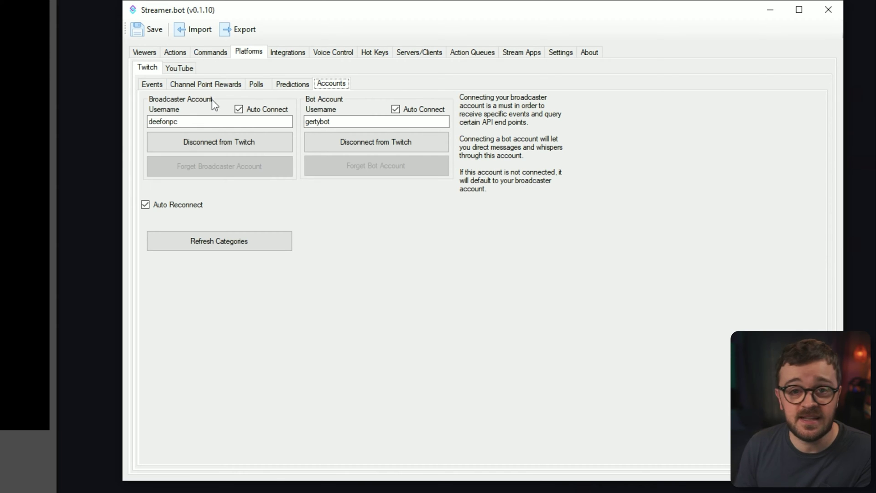
click(216, 143)
Step: Reconnect the broadcaster account and authorize Streamer.bot on the Twitch authorization page
click(218, 144)
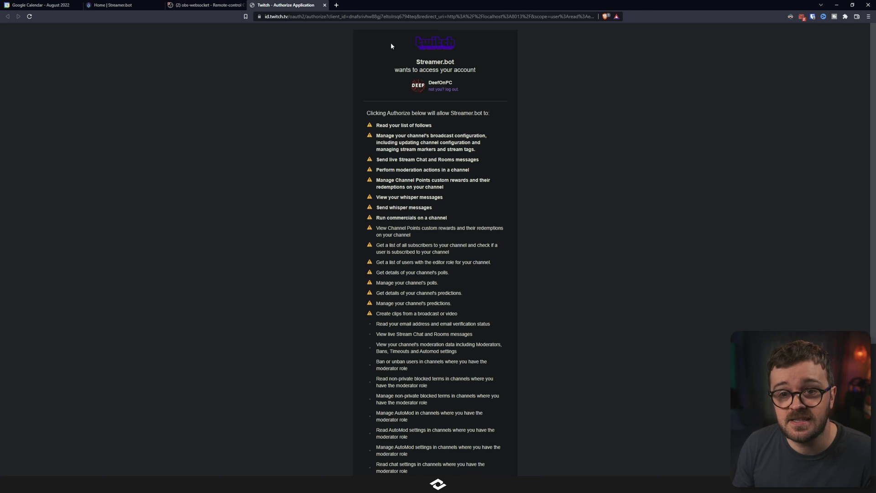
scroll(429, 58, down, 4)
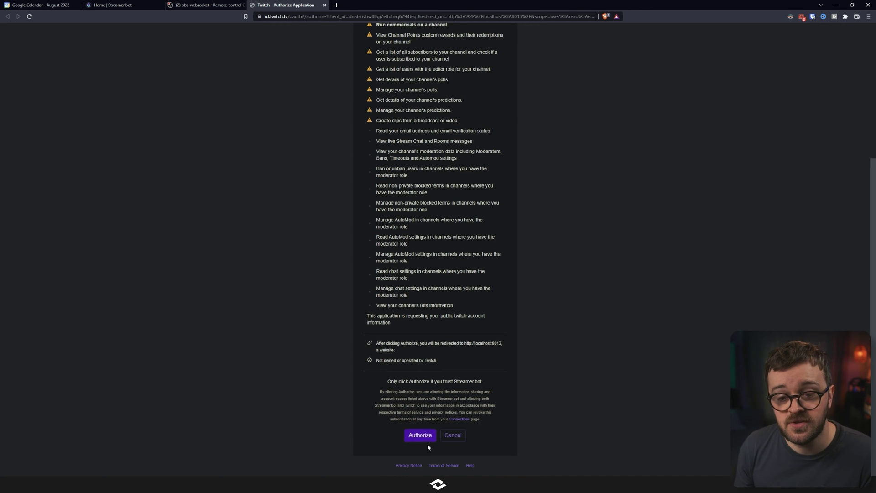
click(418, 435)
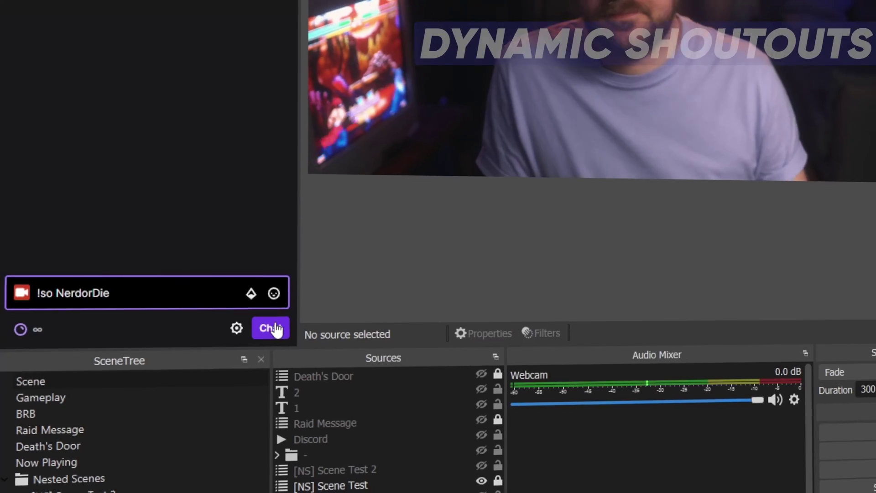
Step: Send the !so shoutout command from the OBS chat dock
key(Return)
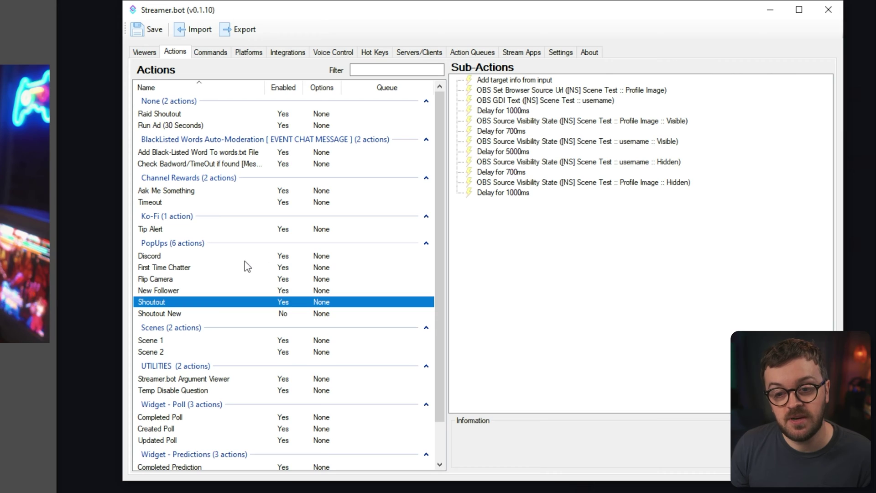
Step: Add a new action named 'Dynamic Shoutout', keeping the PopUps group
right_click(206, 256)
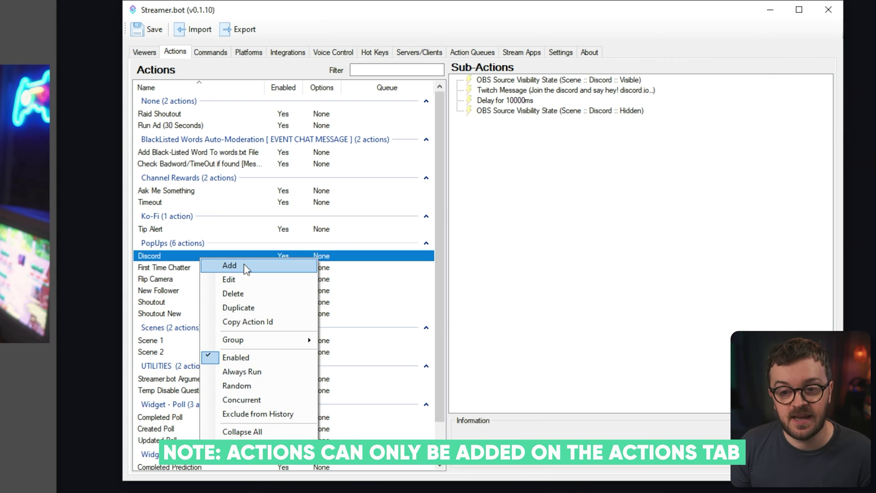
click(232, 265)
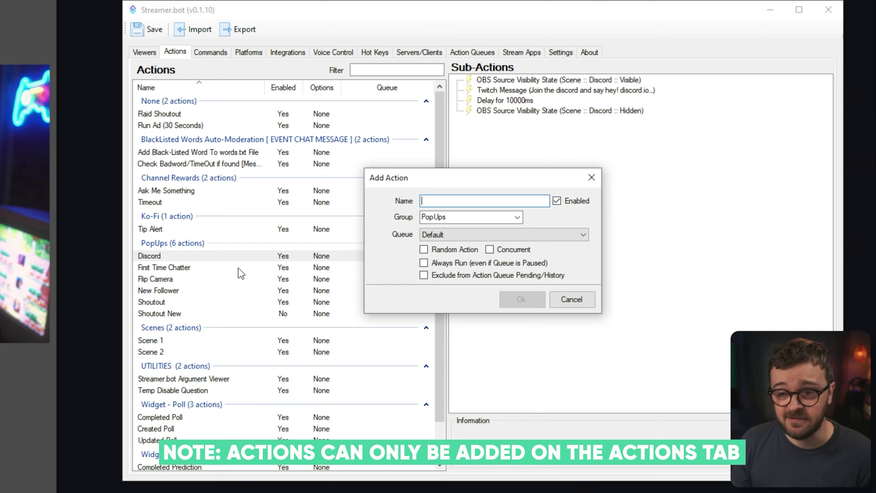
text(Dynamic Shouto)
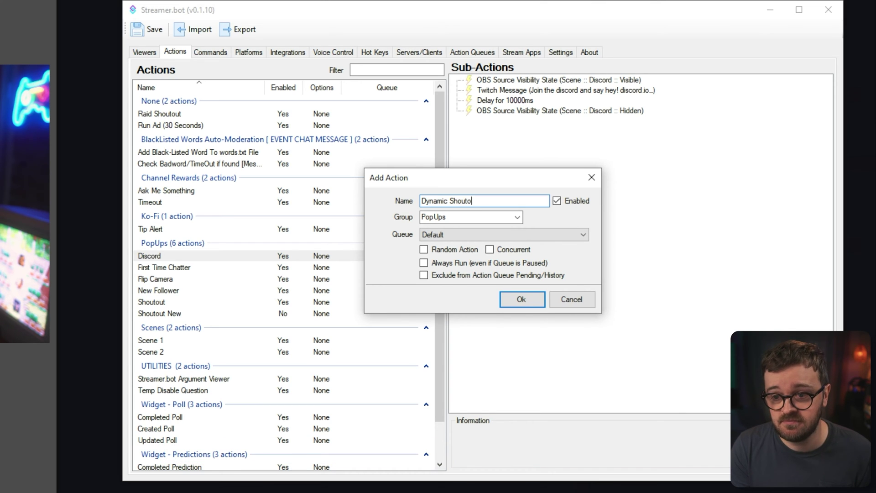
text(ut)
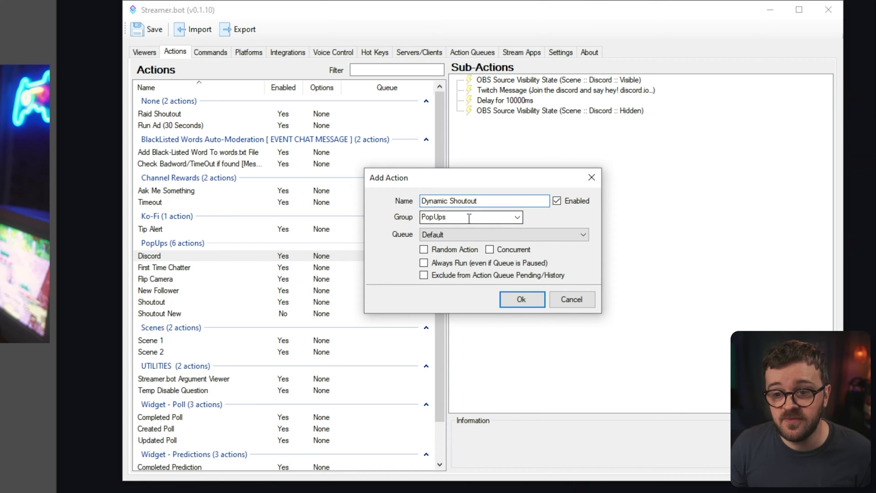
key(Tab)
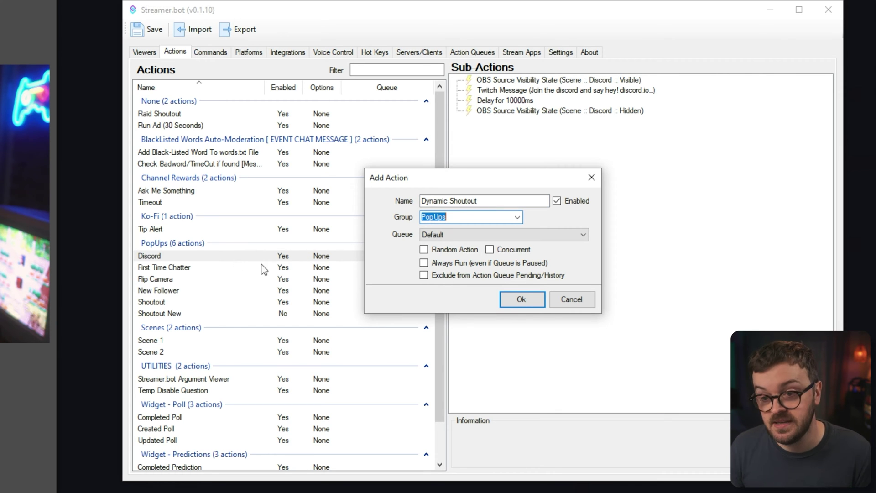
click(524, 301)
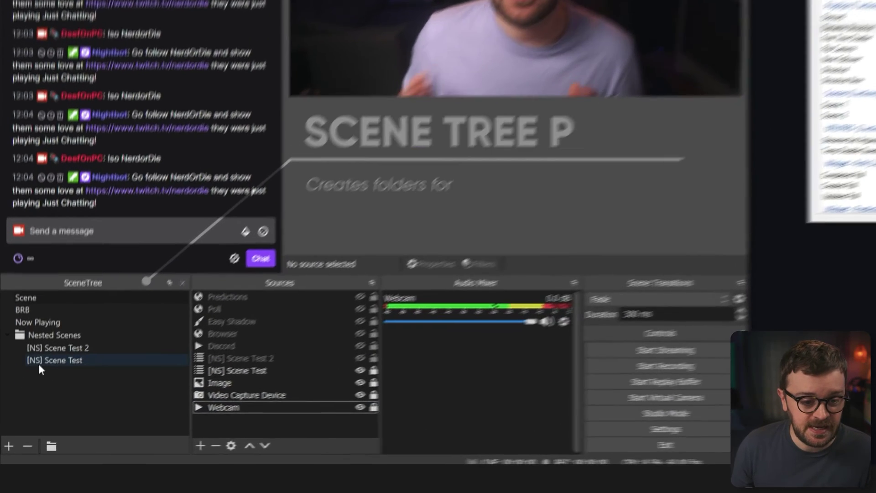
Step: In [NS] Scene Test, add a Text (GDI+) source named 'dynamic username'
click(35, 415)
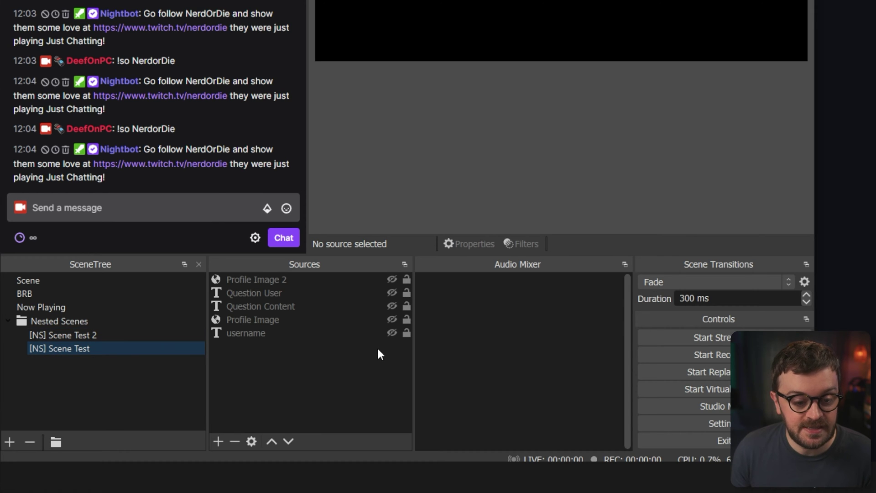
right_click(285, 362)
mouse_move(306, 369)
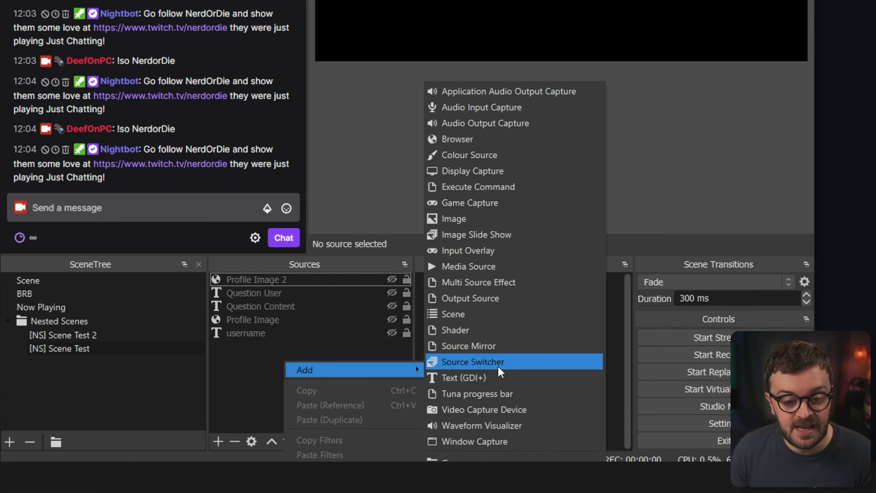
click(487, 378)
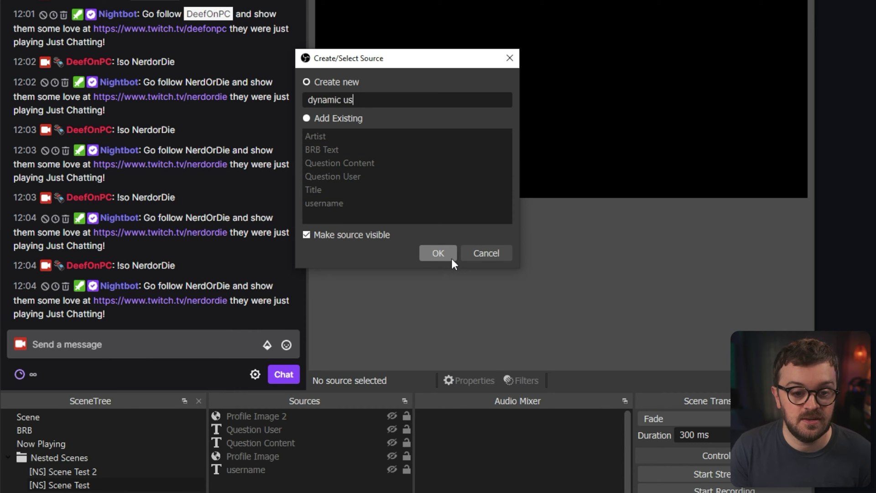
text(dynamic username)
click(451, 259)
Step: Add a browser source named 'dynamic profile pic' with width and height 300
right_click(265, 370)
mouse_move(305, 377)
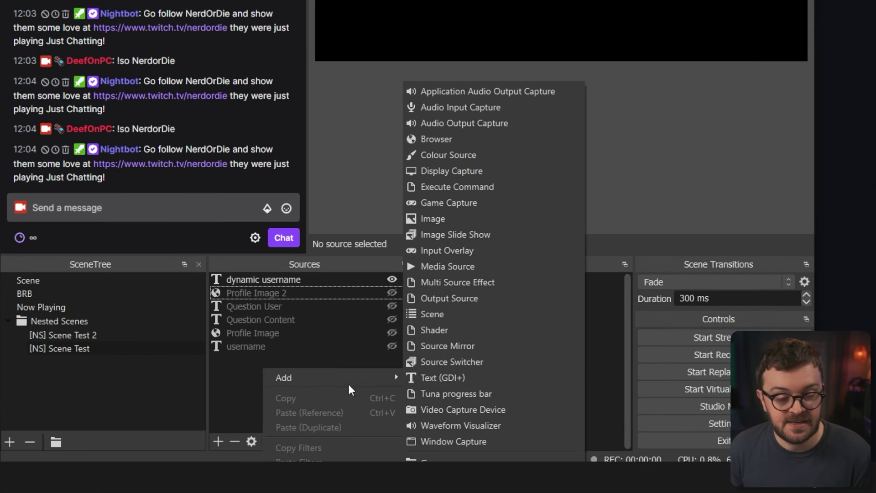
click(469, 140)
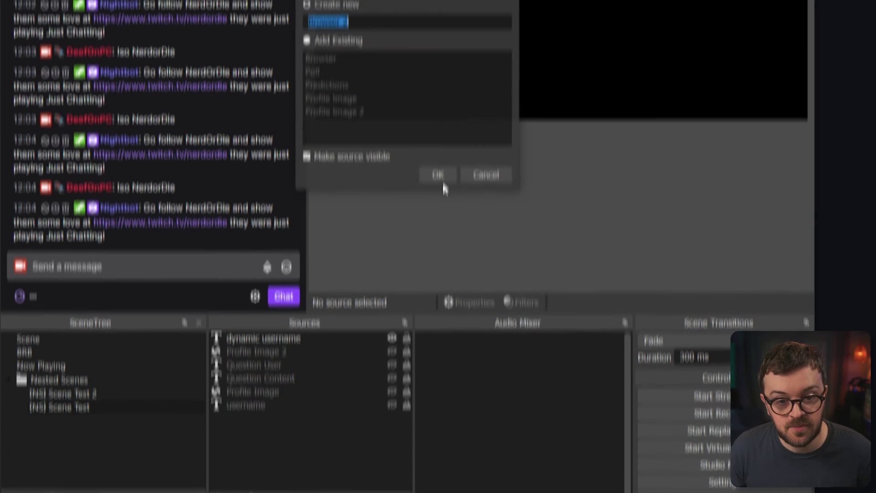
text(dynamic profile pic)
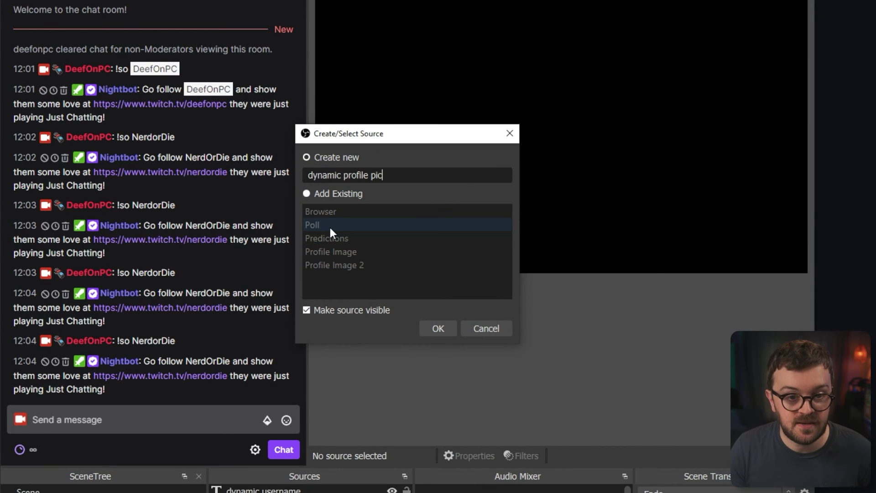
key(Return)
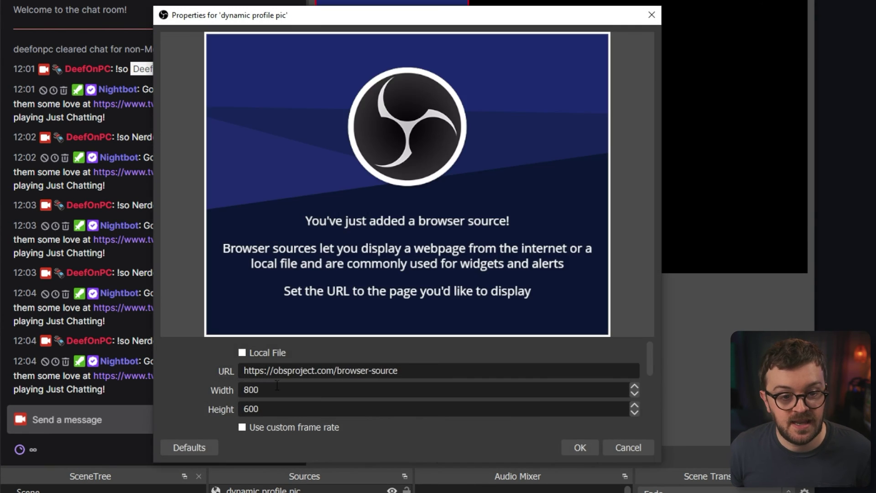
key(Tab)
text(300)
key(Tab)
text(300)
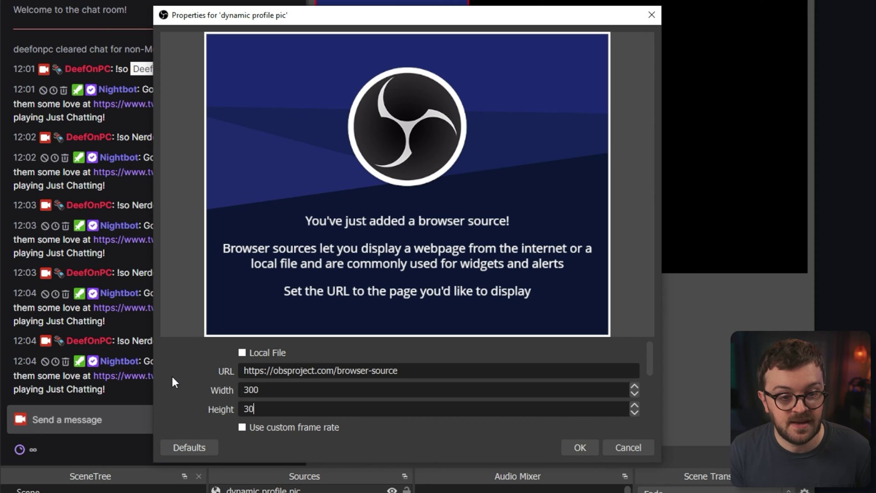
click(295, 393)
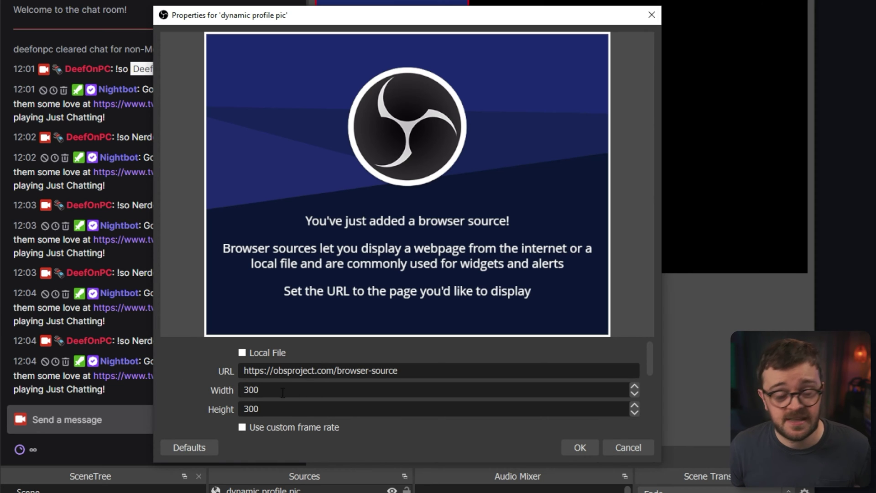
scroll(195, 387, down, 2)
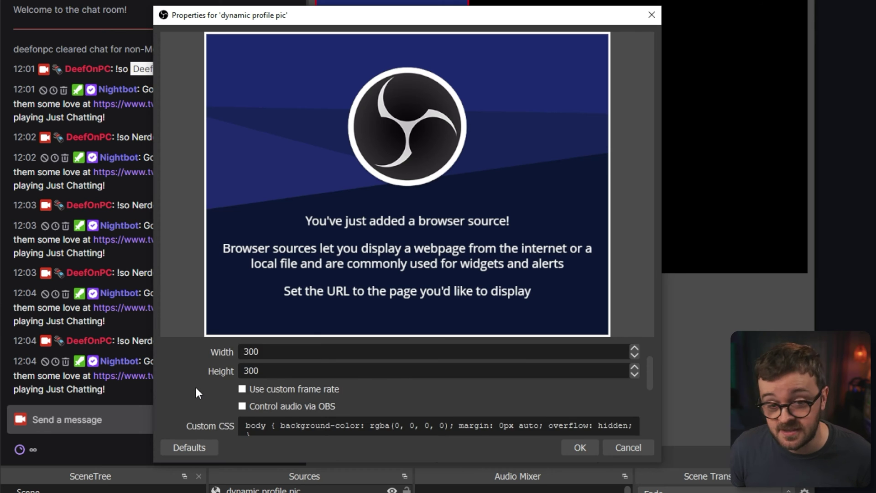
scroll(195, 385, up, 2)
scroll(361, 372, down, 2)
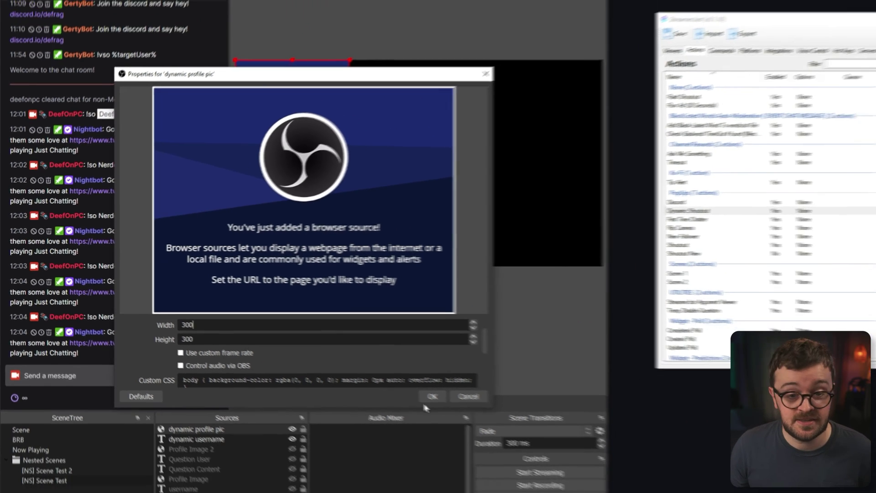
Step: Confirm the profile pic settings, set the username text to 'test', and place it beside the picture
click(580, 448)
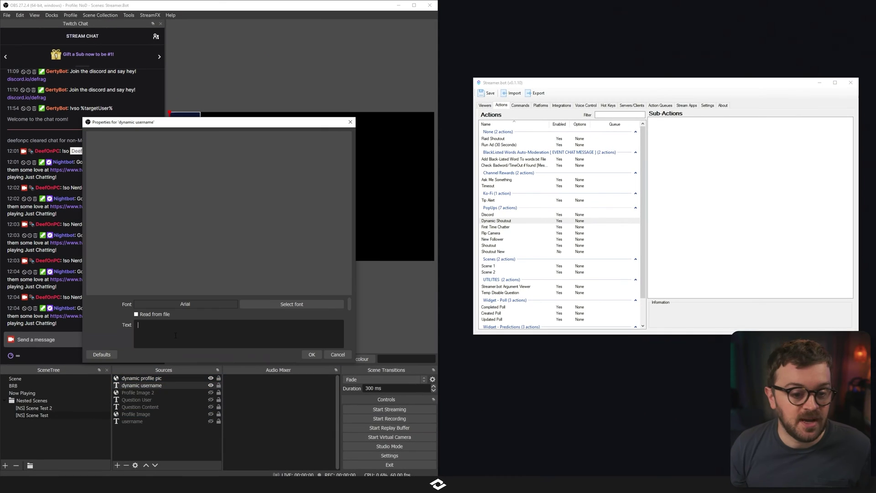
text(test)
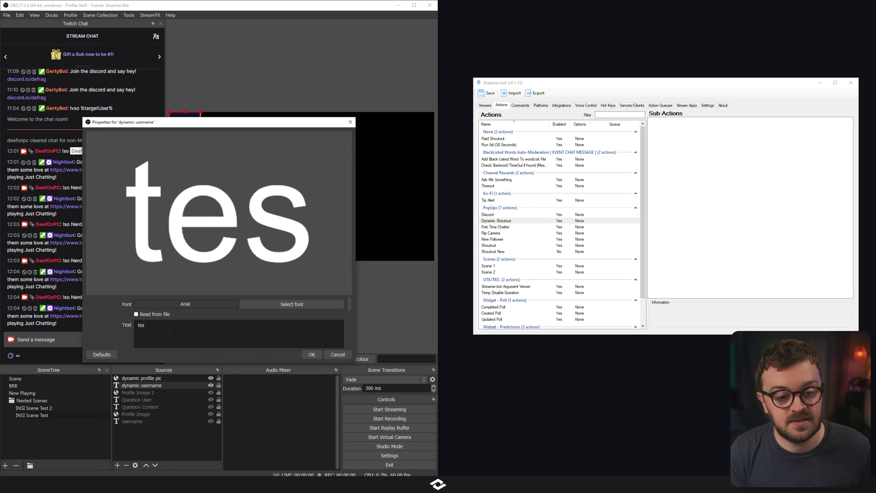
key(Return)
key(BackSpace)
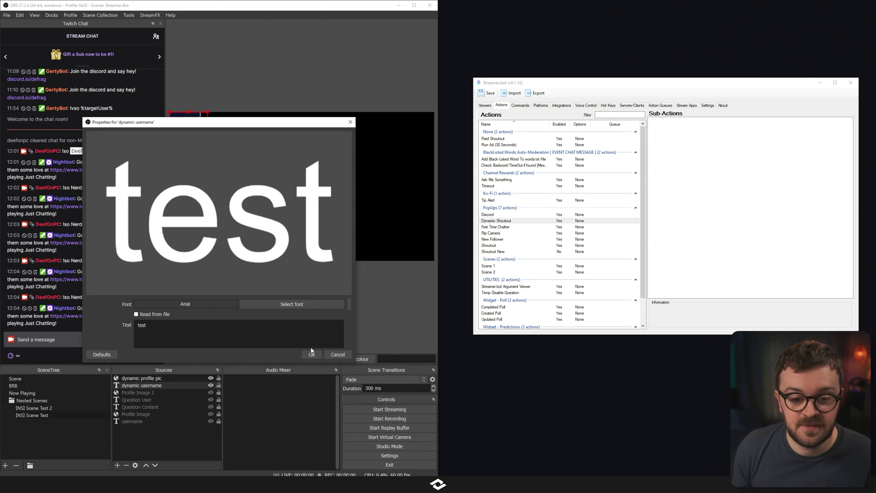
click(312, 354)
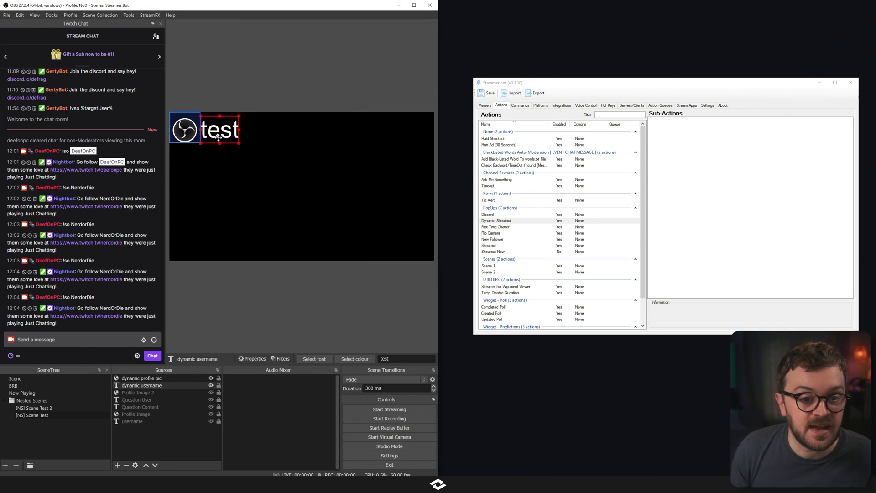
drag(219, 137, 216, 253)
click(202, 294)
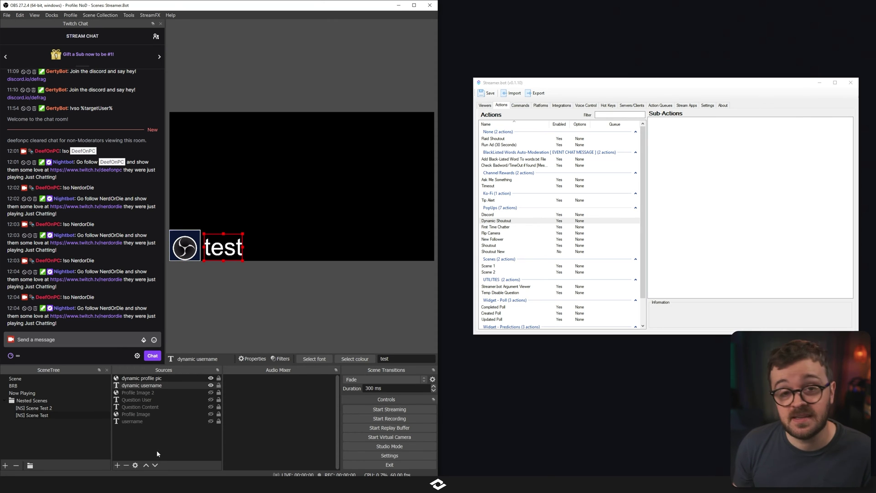